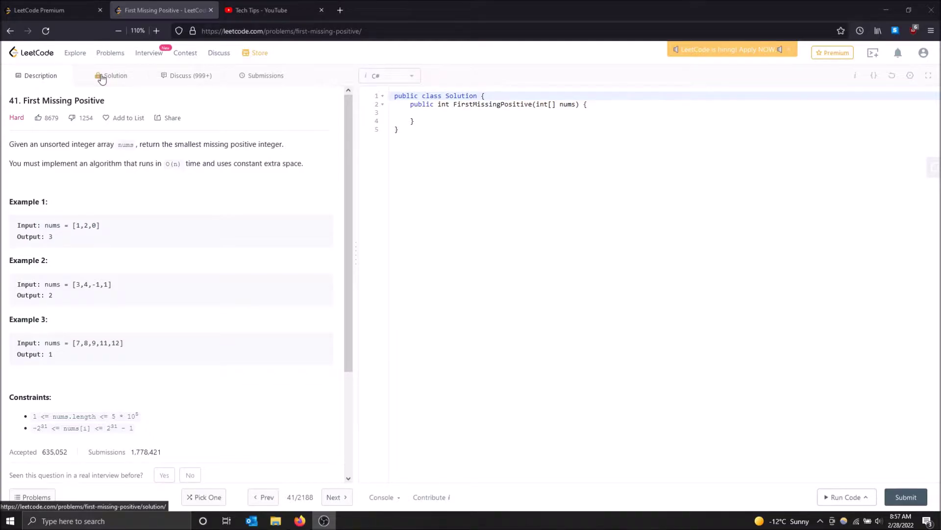
# Open the Discuss posts and search the topics for 'c#'
pyautogui.click(179, 80)
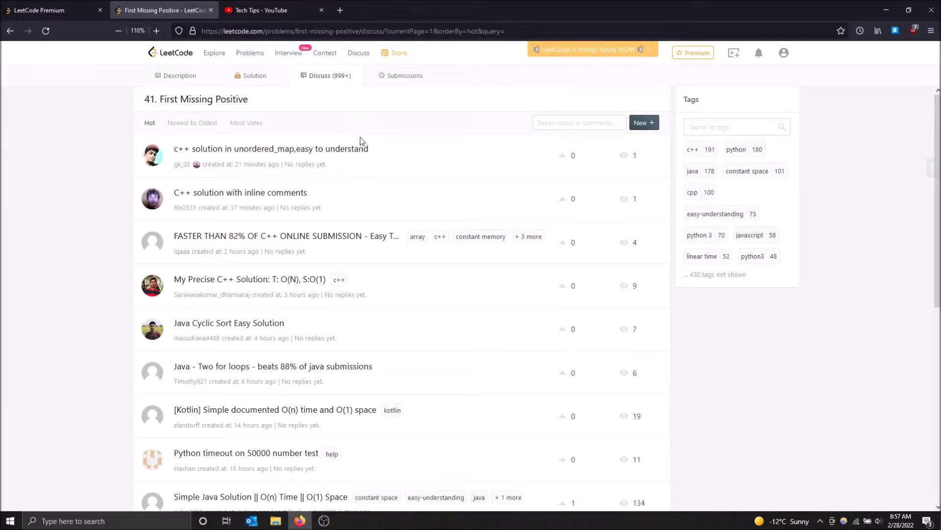
pyautogui.click(553, 123)
pyautogui.click(556, 124)
pyautogui.write('c')
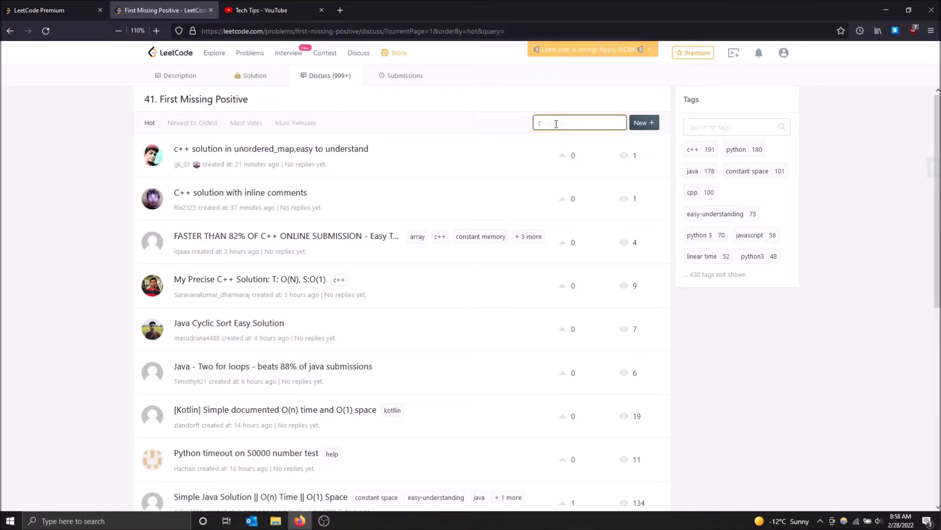
pyautogui.write('#')
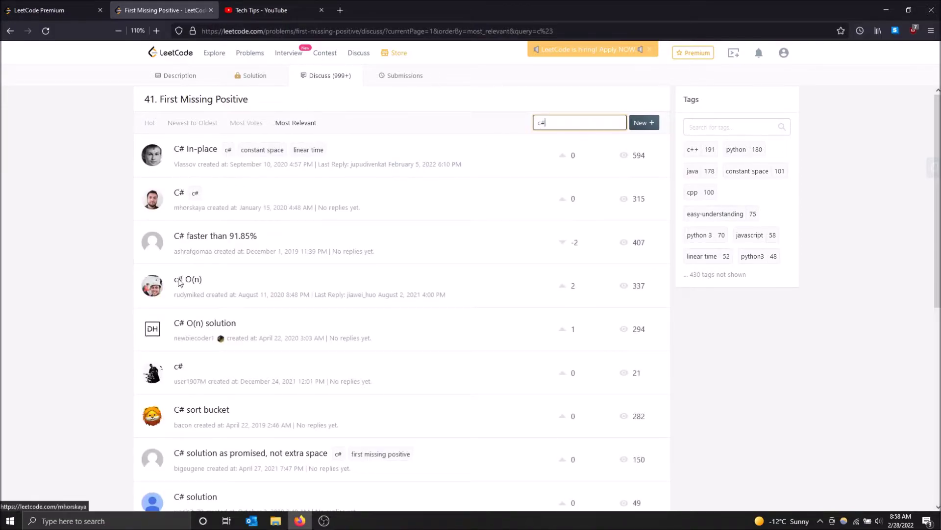
pyautogui.click(179, 193)
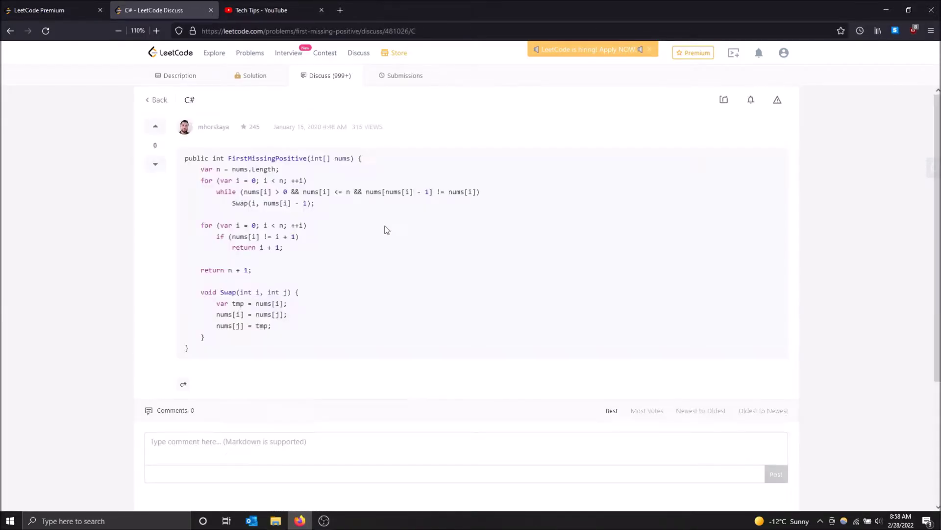
pyautogui.scroll(-1, 345, 235)
pyautogui.scroll(1, 295, 243)
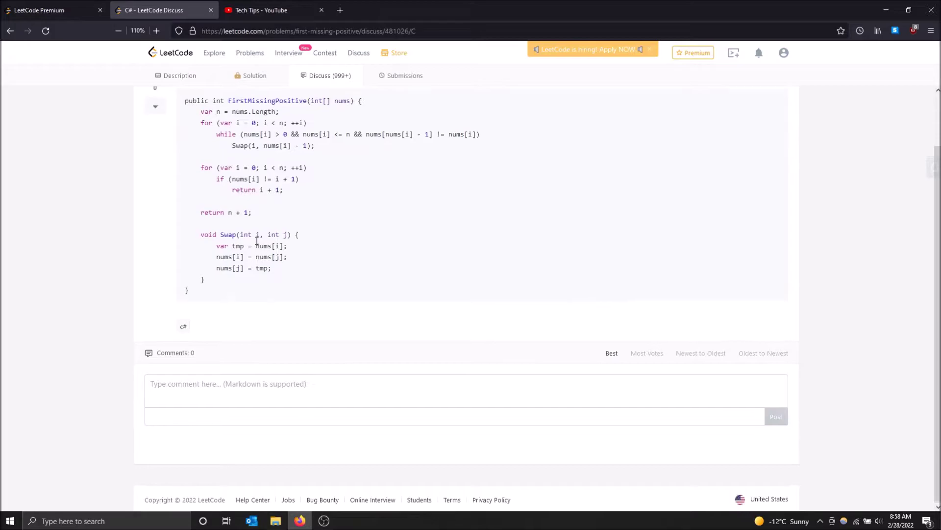
pyautogui.scroll(-1, 250, 170)
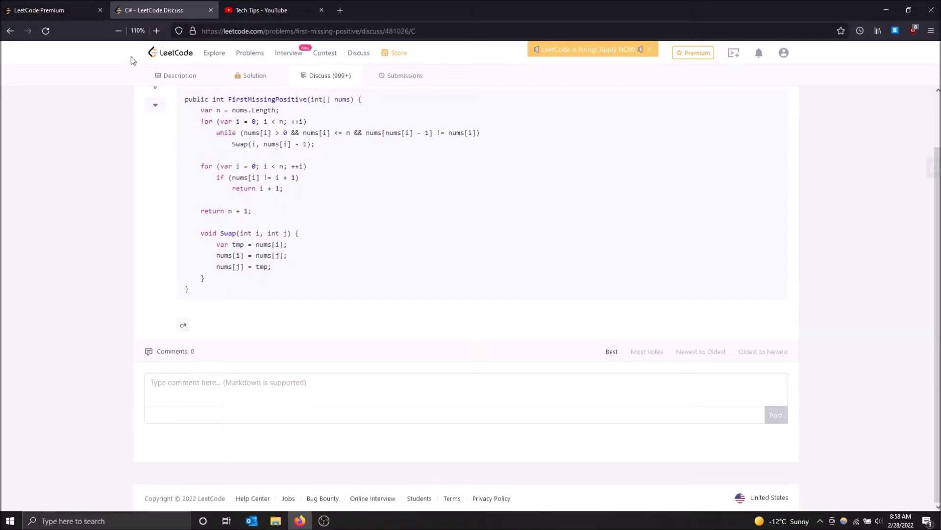
pyautogui.click(11, 31)
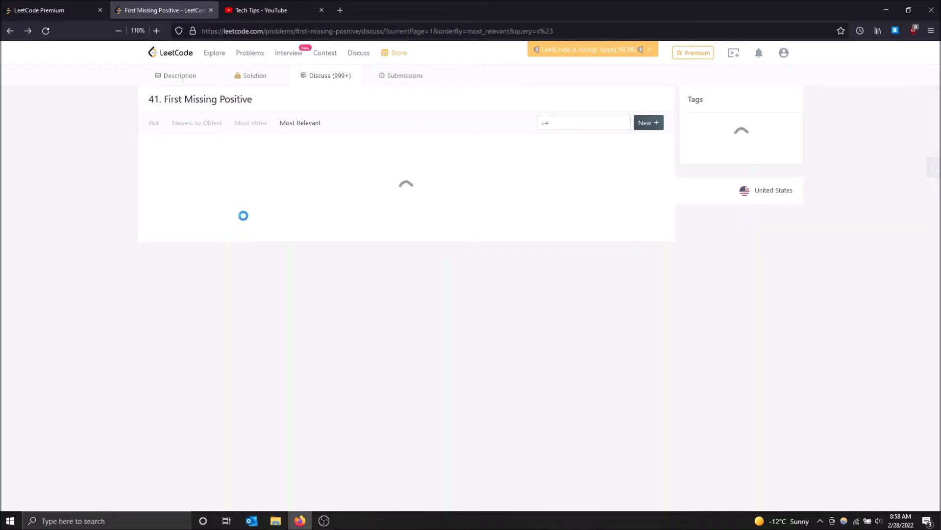
pyautogui.scroll(-2, 221, 309)
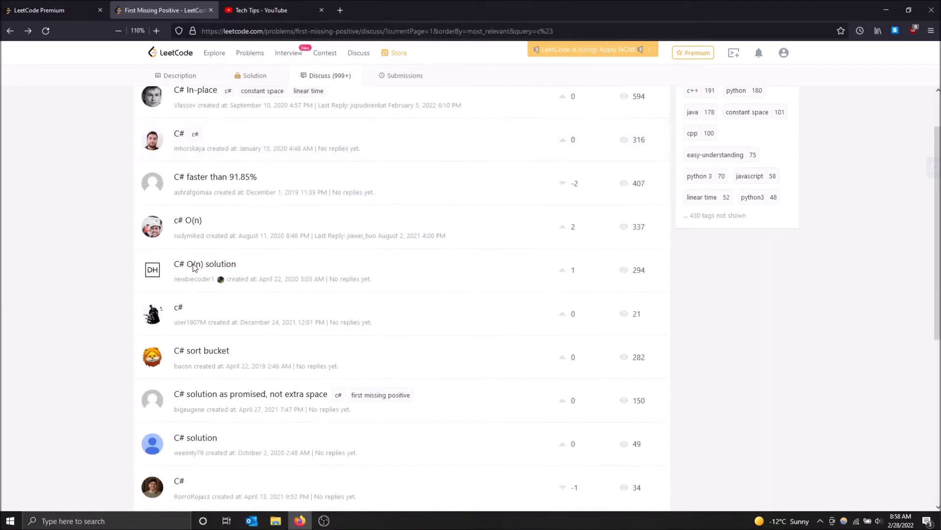
pyautogui.click(196, 265)
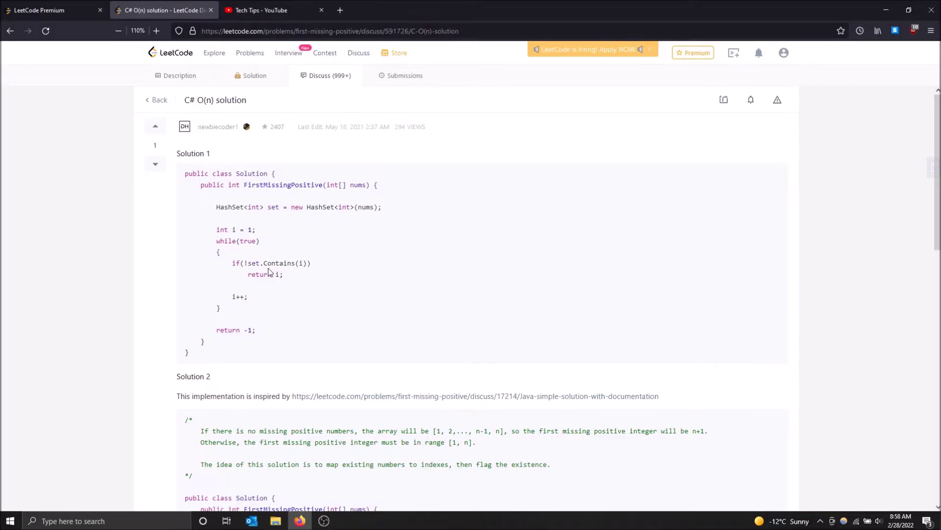
pyautogui.scroll(-3, 270, 268)
pyautogui.scroll(-4, 269, 268)
pyautogui.scroll(-2, 269, 269)
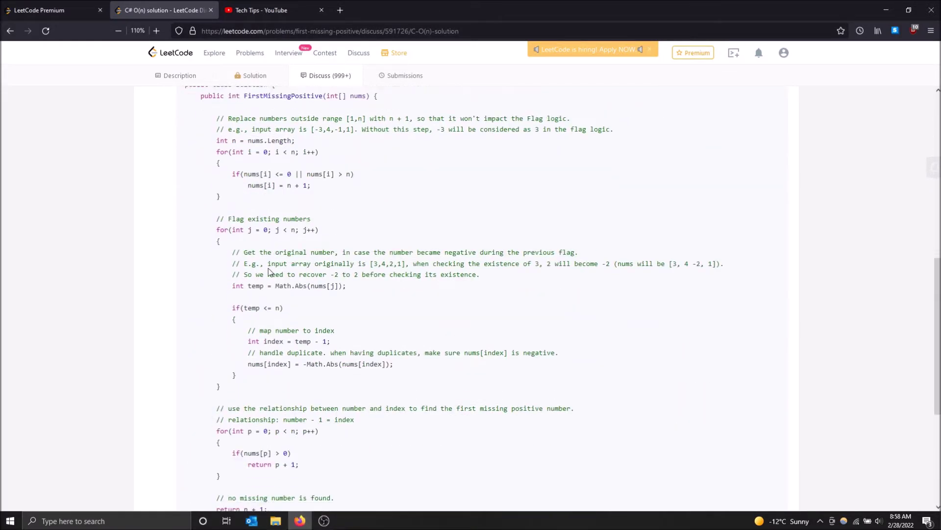
pyautogui.scroll(3, 269, 268)
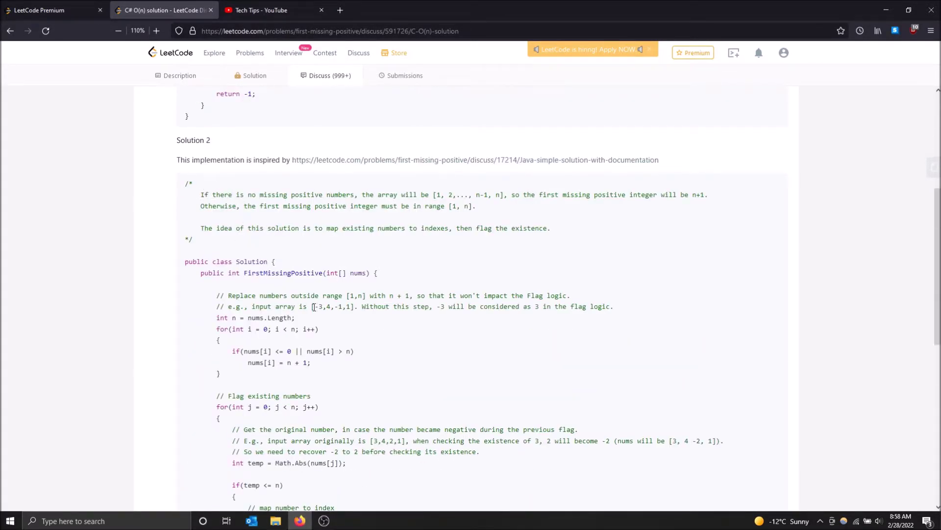
pyautogui.scroll(-5, 313, 306)
pyautogui.scroll(-3, 313, 306)
pyautogui.scroll(5, 376, 324)
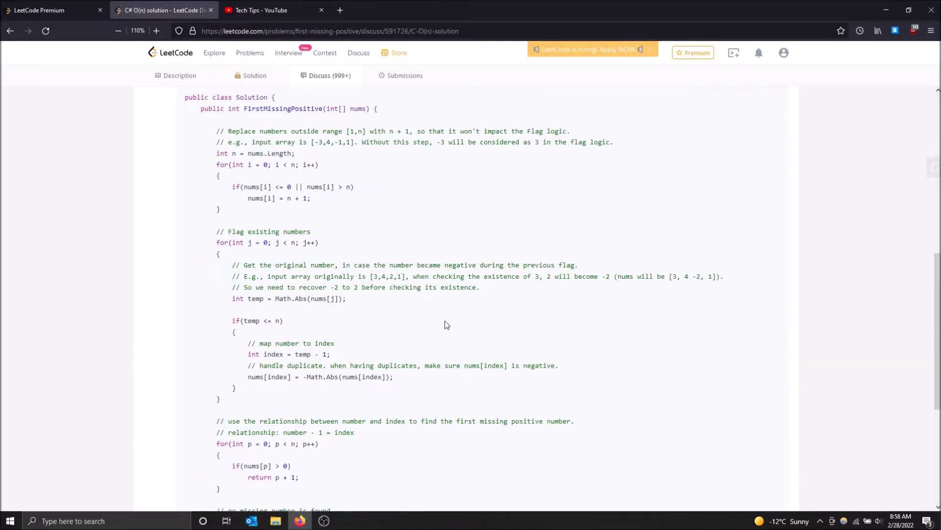
pyautogui.scroll(5, 445, 324)
pyautogui.scroll(2, 437, 316)
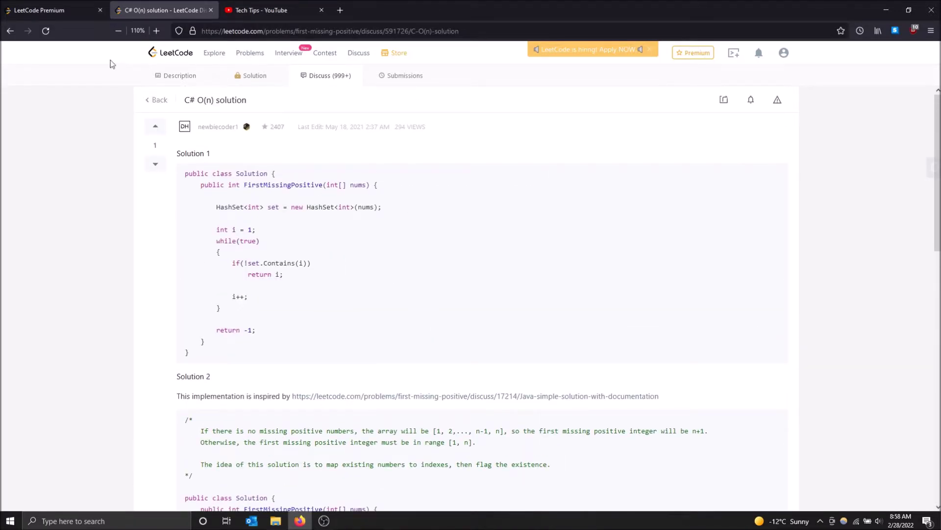
pyautogui.click(10, 31)
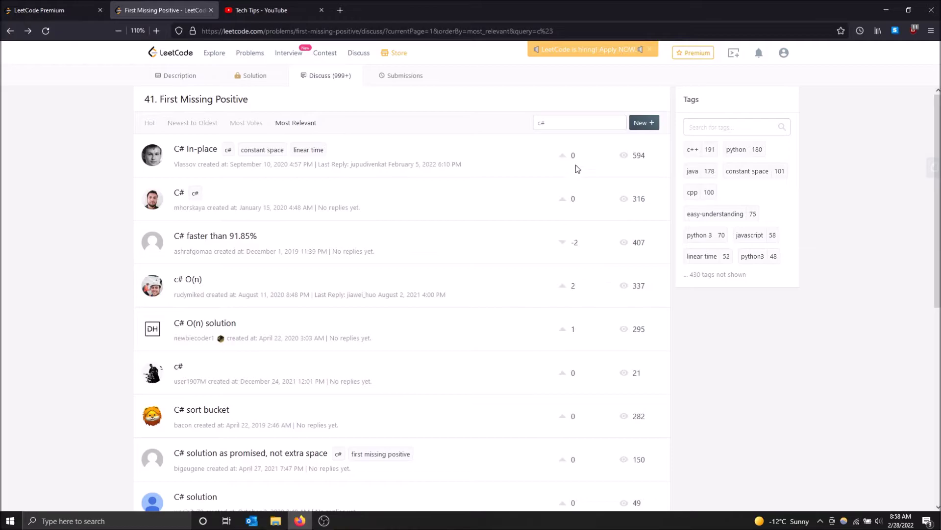
# Delete the C# query and sort posts by Most Votes, briefly trying Newest to Oldest
pyautogui.click(569, 122)
pyautogui.press('BackSpace')
pyautogui.press('BackSpace')
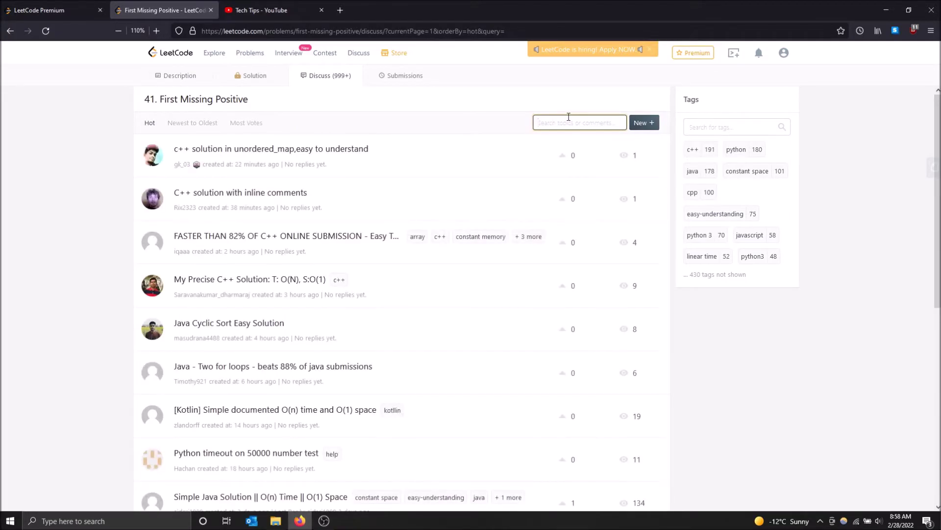
pyautogui.click(239, 127)
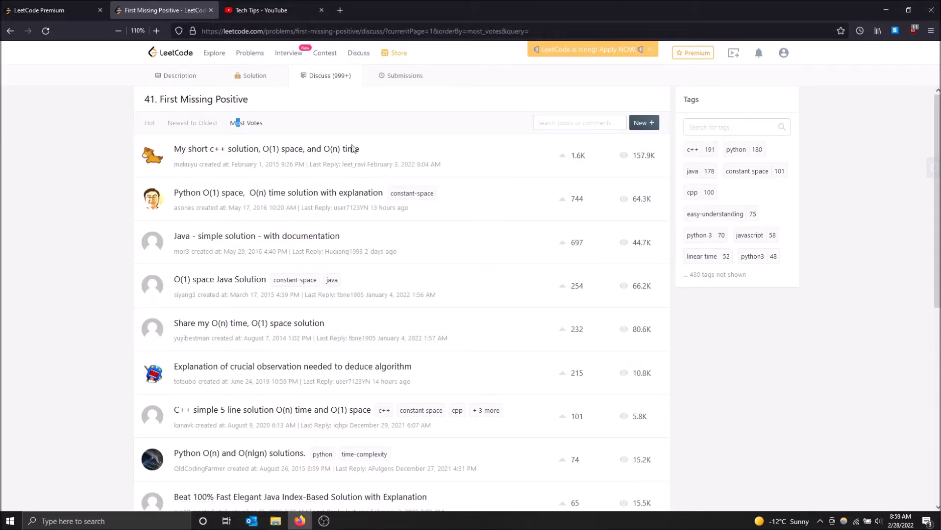
pyautogui.click(194, 123)
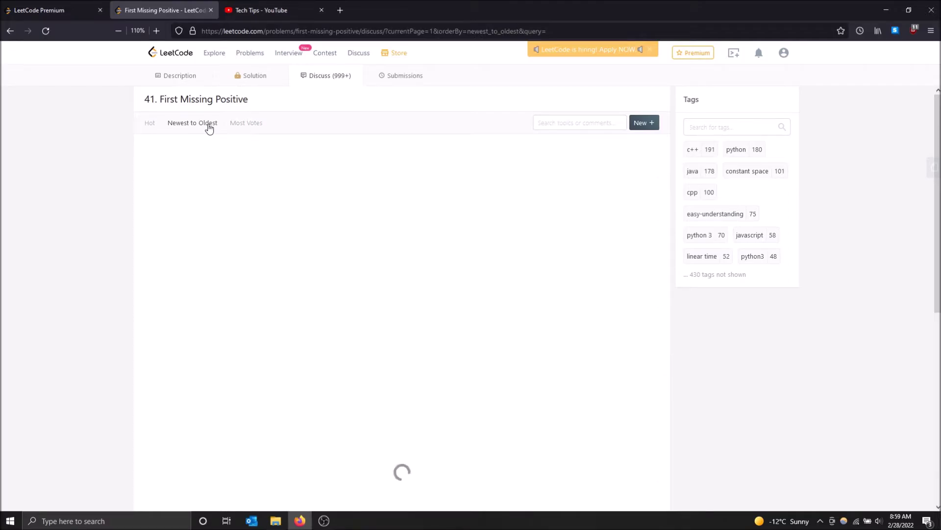
pyautogui.click(236, 128)
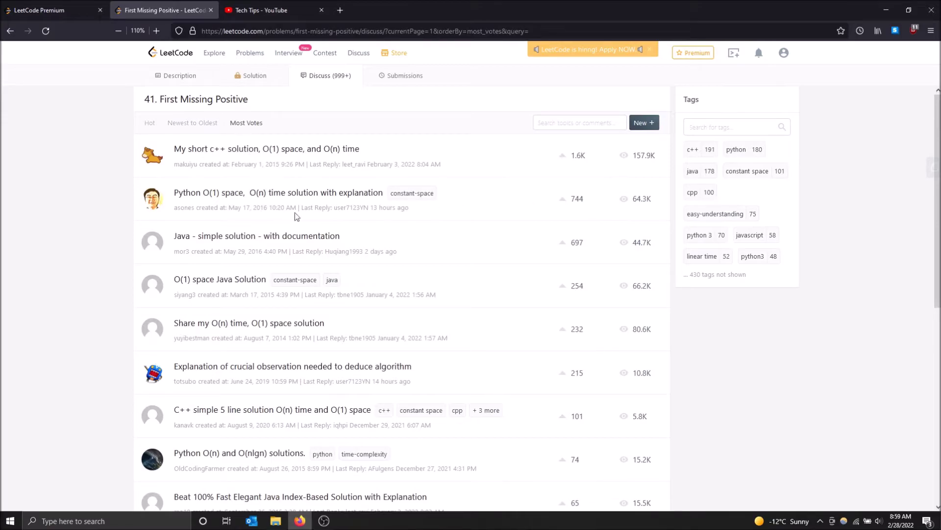
pyautogui.scroll(-5, 564, 230)
pyautogui.scroll(-3, 564, 230)
pyautogui.scroll(8, 557, 222)
pyautogui.scroll(1, 553, 248)
# Copy the 'First Missing Positive' title and search YouTube for 'first missing positive leetcode'
pyautogui.moveTo(250, 100)
pyautogui.mouseDown()
pyautogui.moveTo(148, 105)
pyautogui.moveTo(163, 108)
pyautogui.mouseUp()
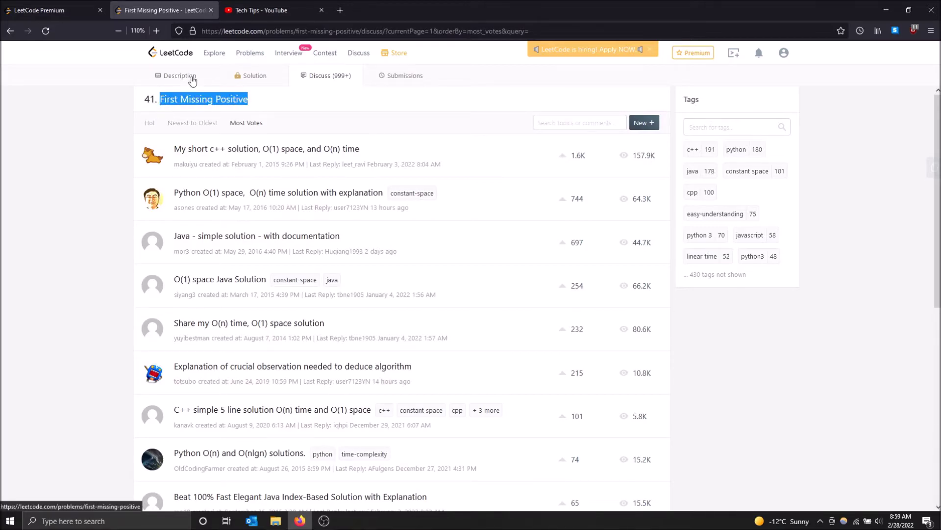
pyautogui.click(262, 10)
pyautogui.click(438, 53)
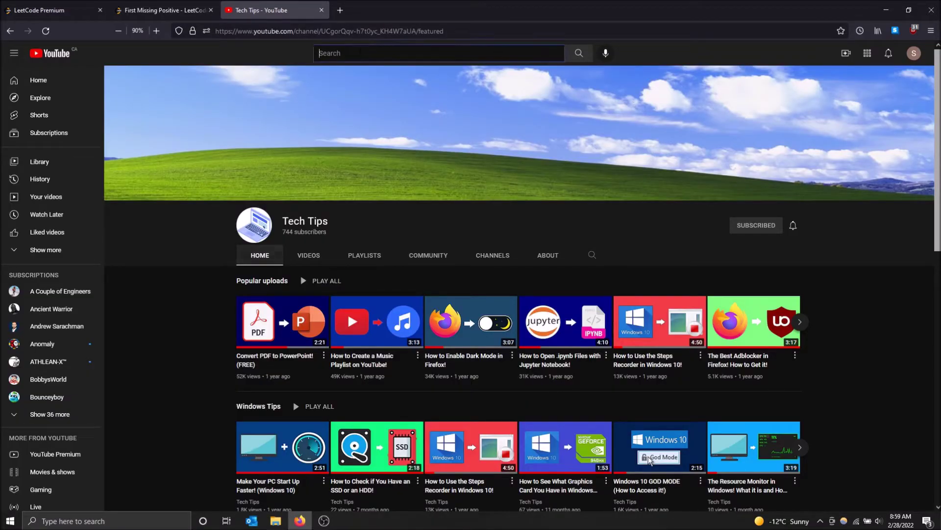
pyautogui.write('First Missing Positive')
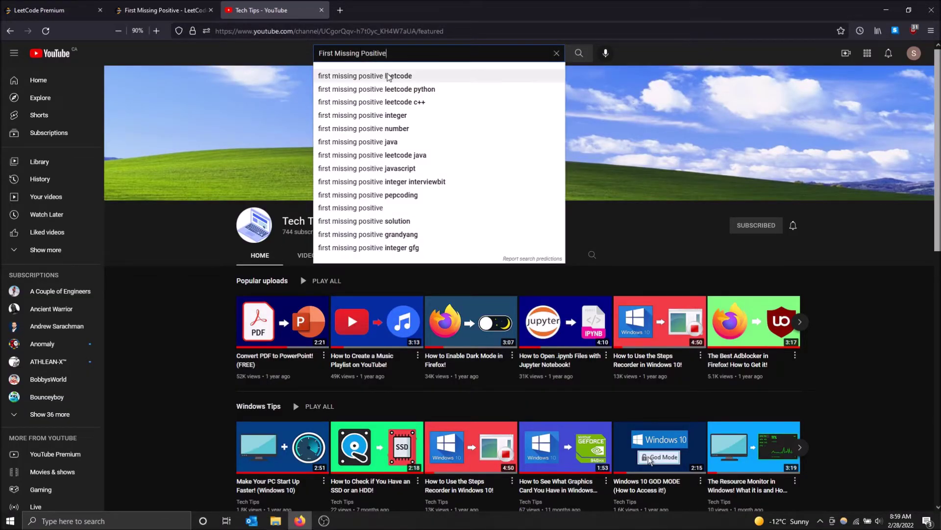
pyautogui.click(387, 76)
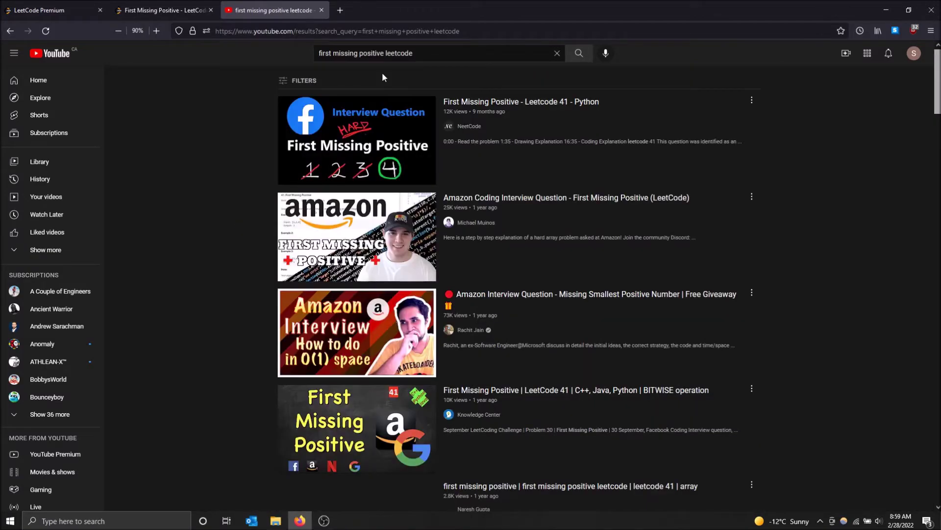
pyautogui.moveTo(356, 140)
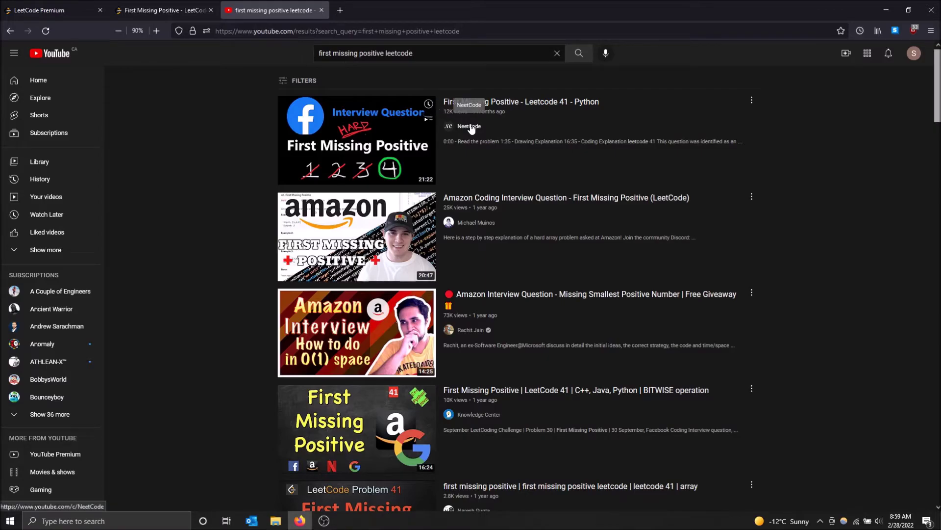
# Watch NeetCode's First Missing Positive video from 2:35 and 16:51, then return to LeetCode
pyautogui.click(515, 104)
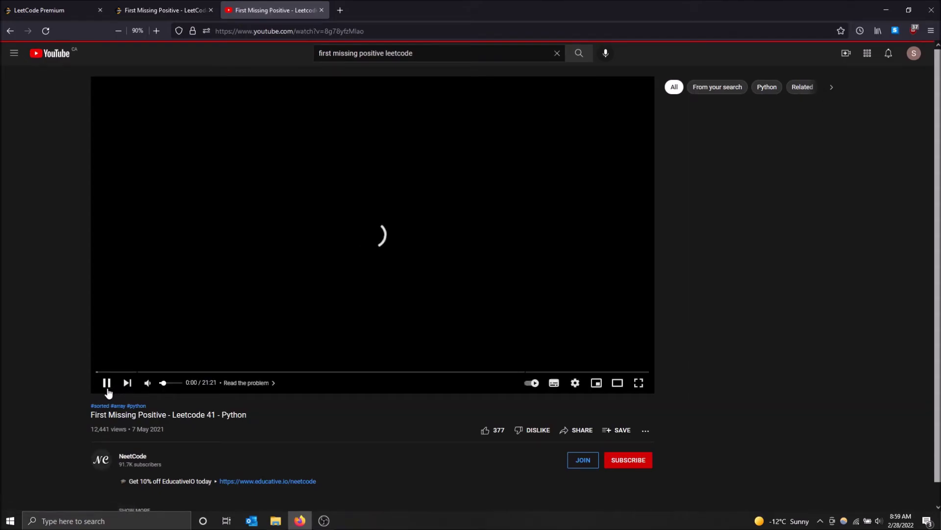
pyautogui.click(108, 383)
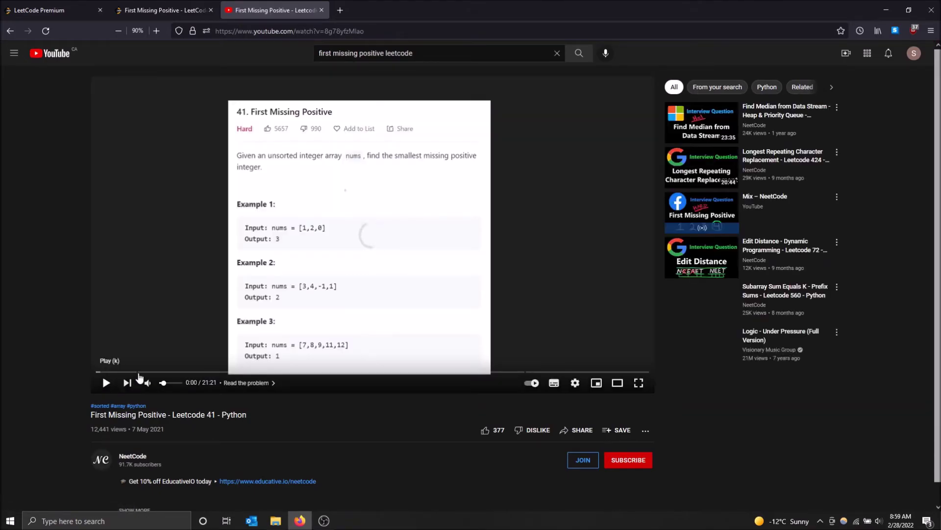
pyautogui.moveTo(102, 374); pyautogui.dragTo(166, 373)
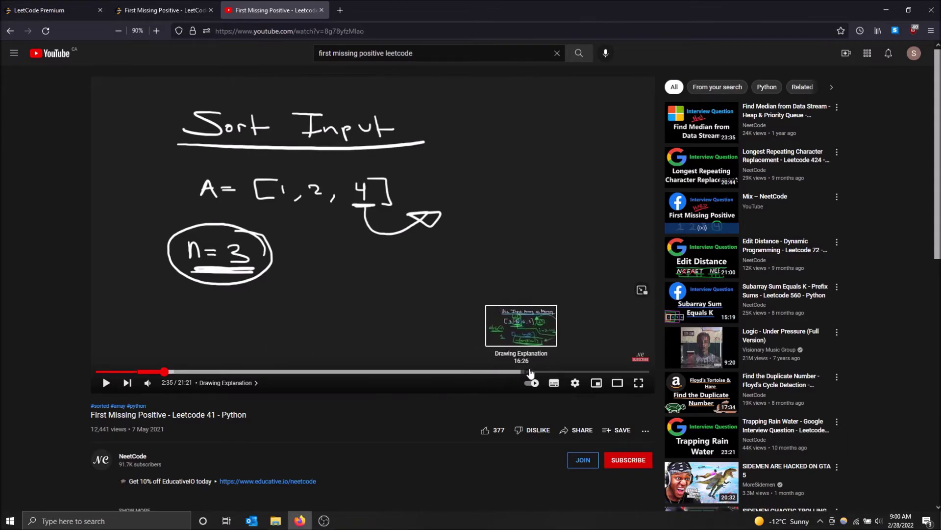
pyautogui.click(534, 372)
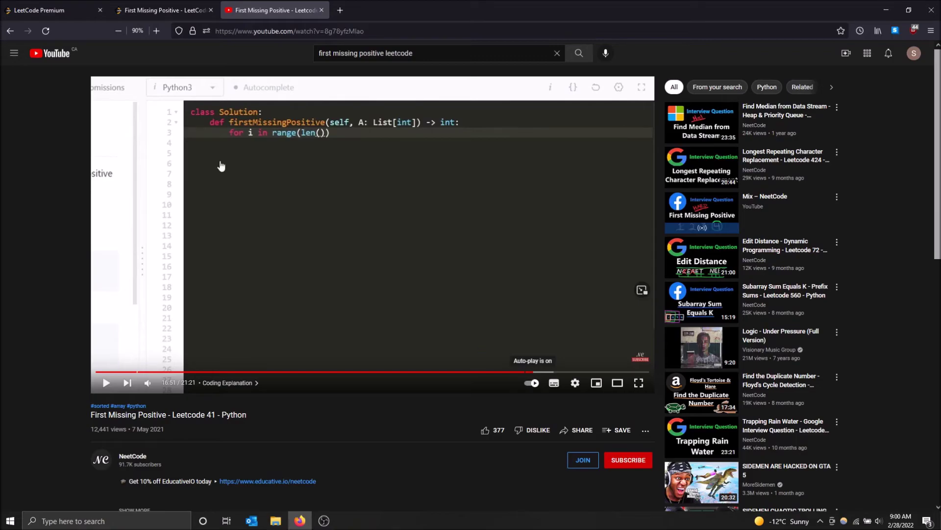
pyautogui.click(163, 10)
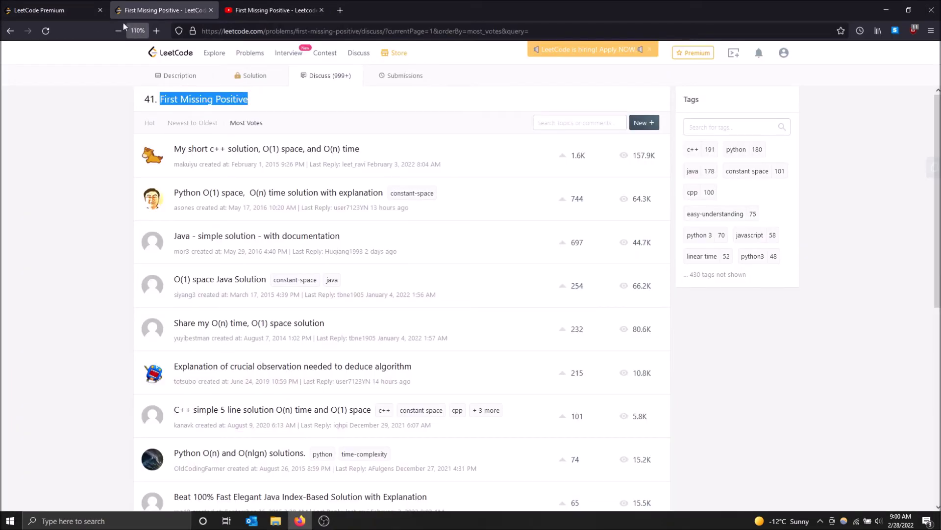
# Switch back to the First Missing Positive Description tab
pyautogui.click(191, 77)
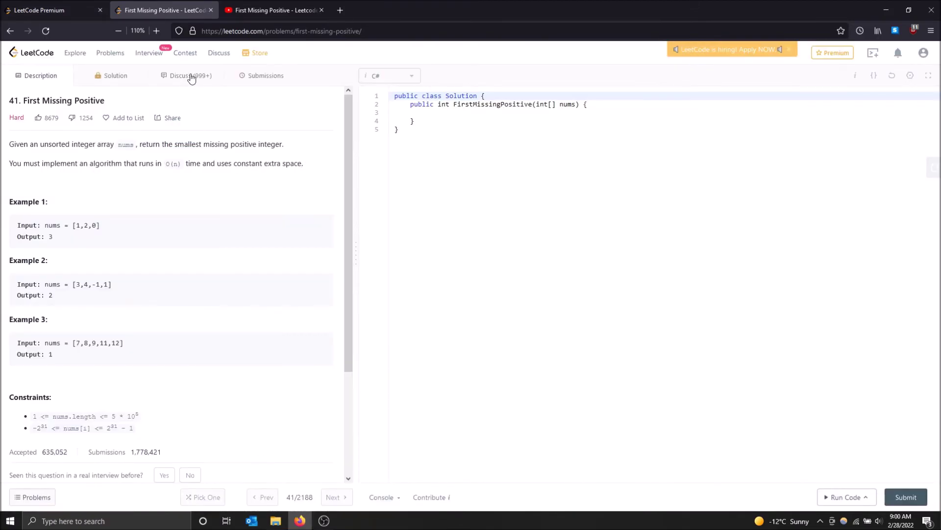